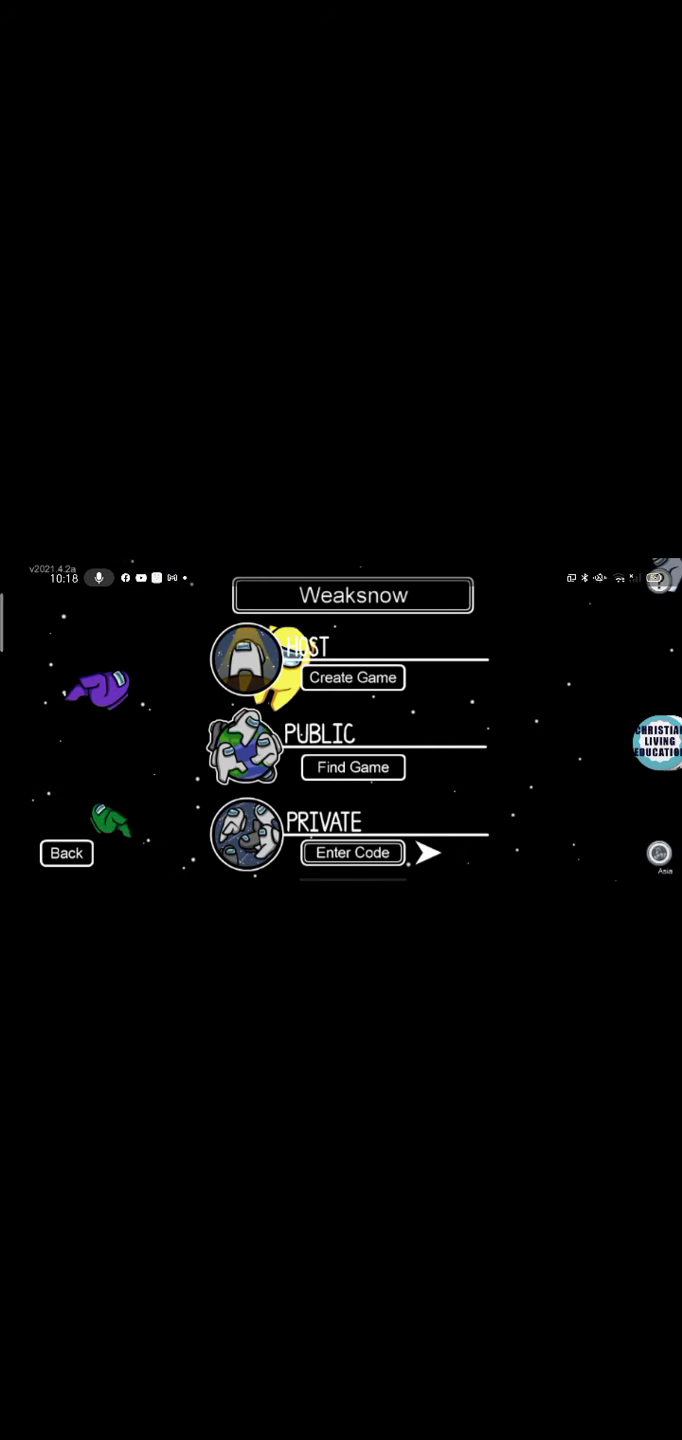
- Open the Public Find Game lobby list and reload it with the green refresh button
left_click(352, 767)
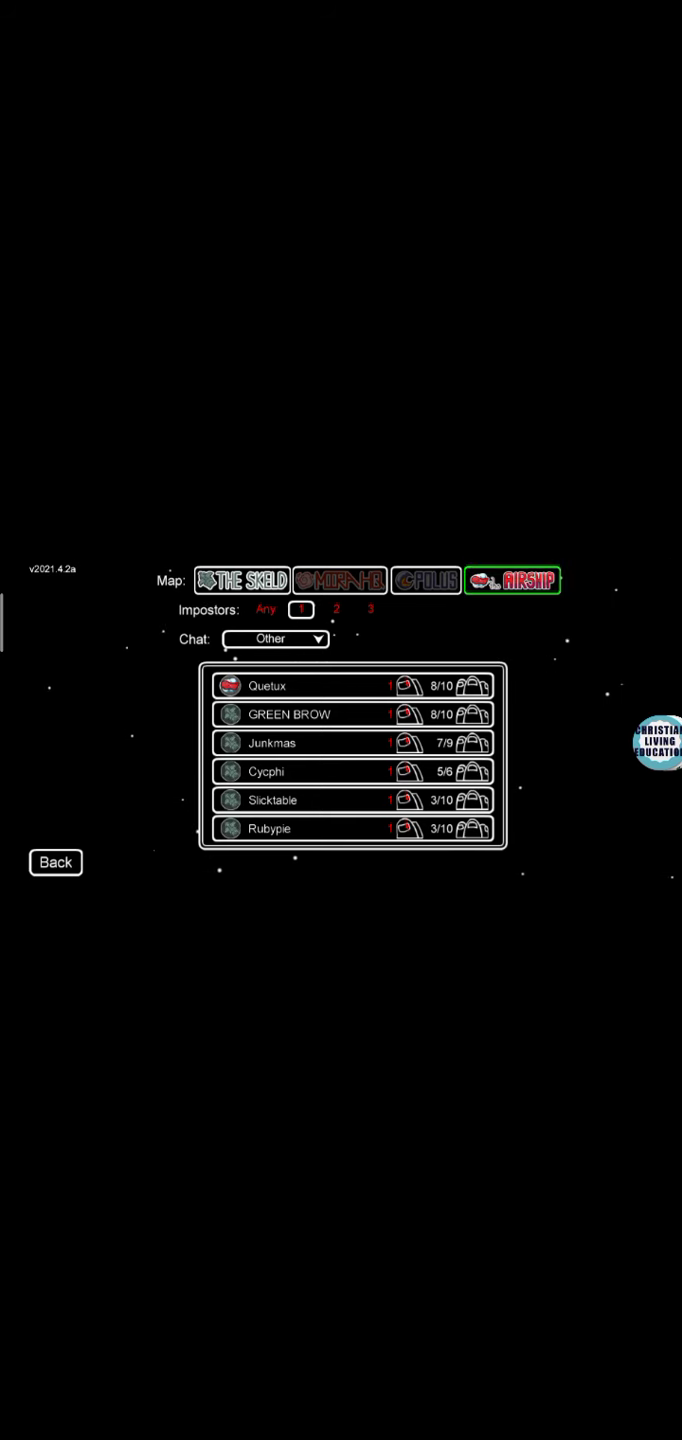
left_click(528, 676)
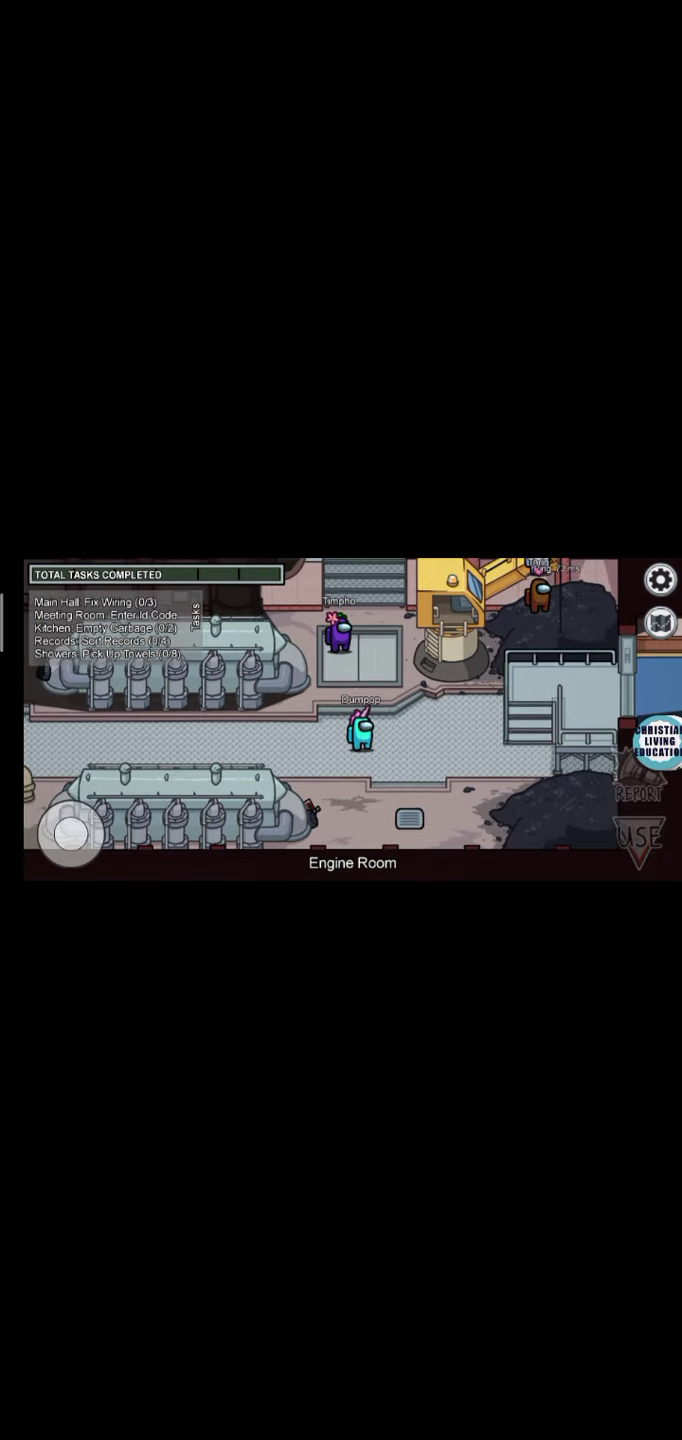
- Walk the crewmate into the Engine Room corridor
mouse_move(70, 832)
left_mouse_down()
mouse_move(88, 849)
mouse_move(54, 837)
left_mouse_up()
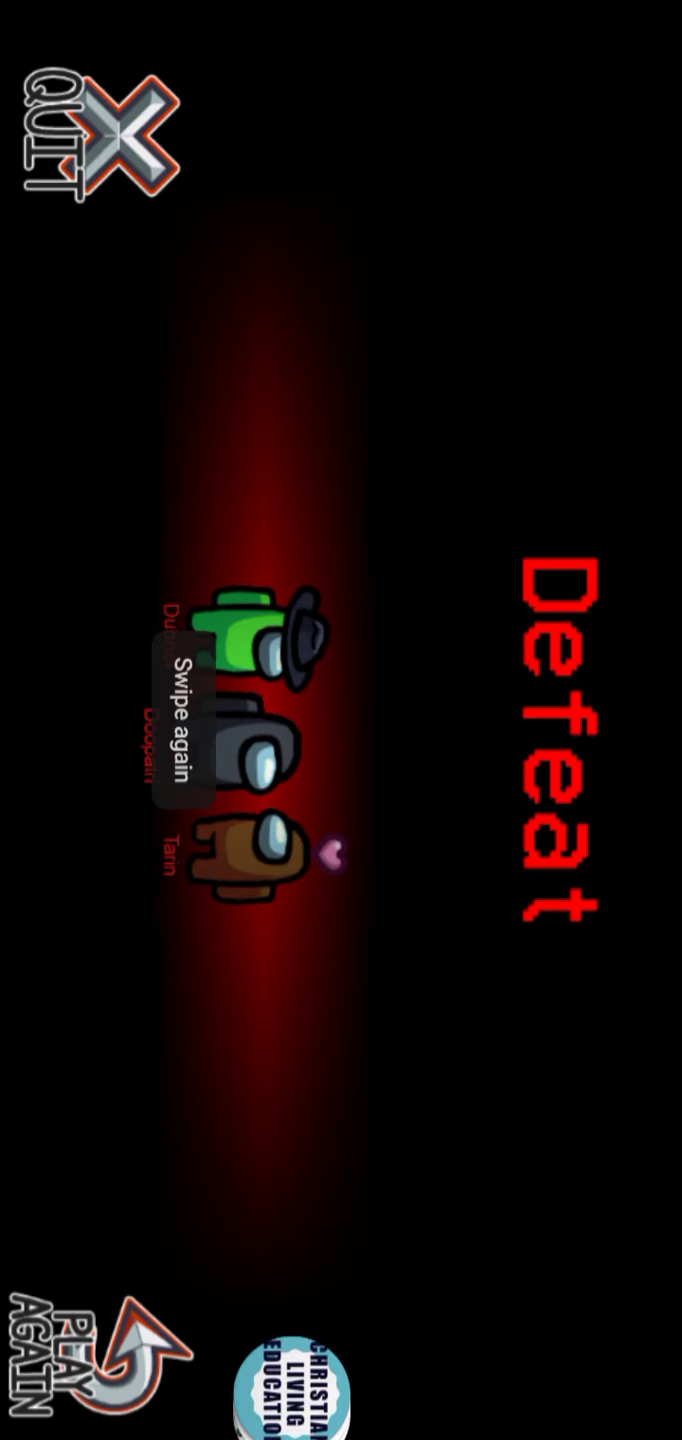
- Swipe up from the finished match to reach the home screen
left_click_drag(5, 720, 338, 720)
- Open the Sonic Games folder on the home screen
left_click(102, 135)
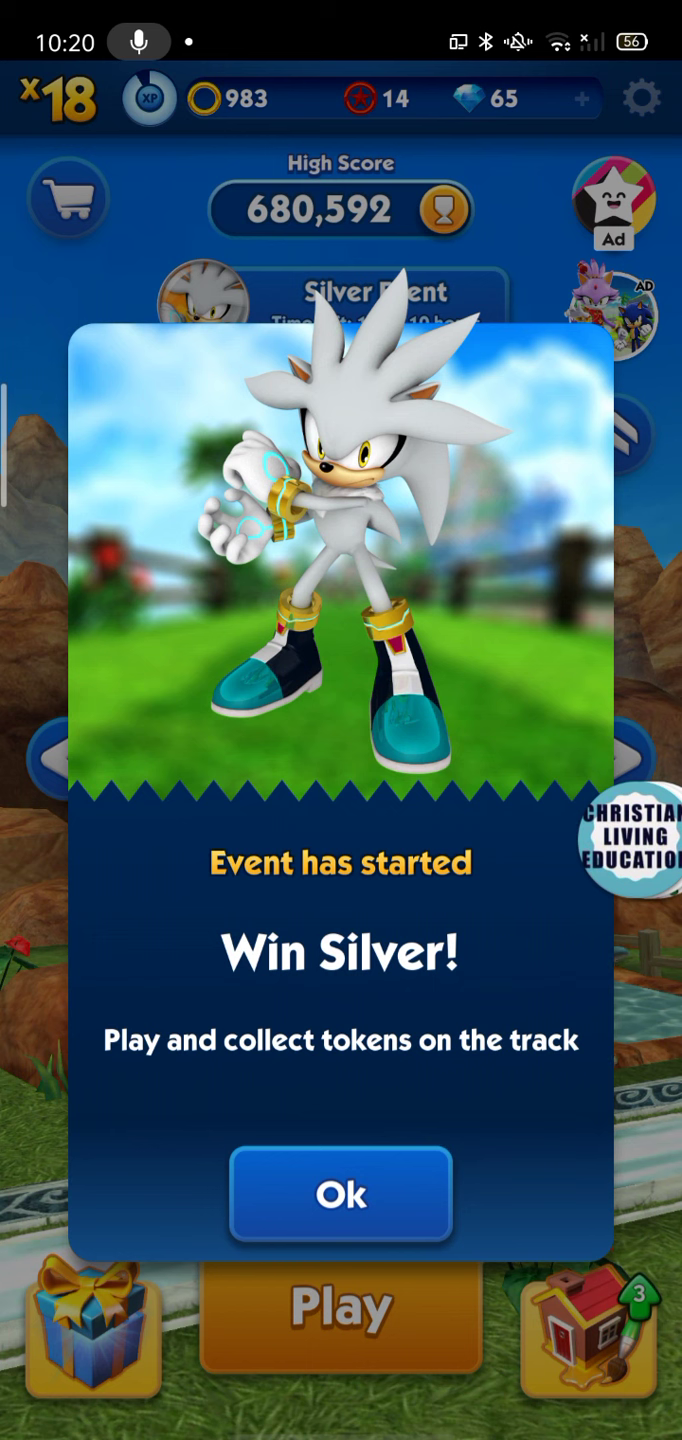
- Dismiss Win Silver!, view Silver's upgrades and high scores, and close Silver Unlocked
left_click(340, 1194)
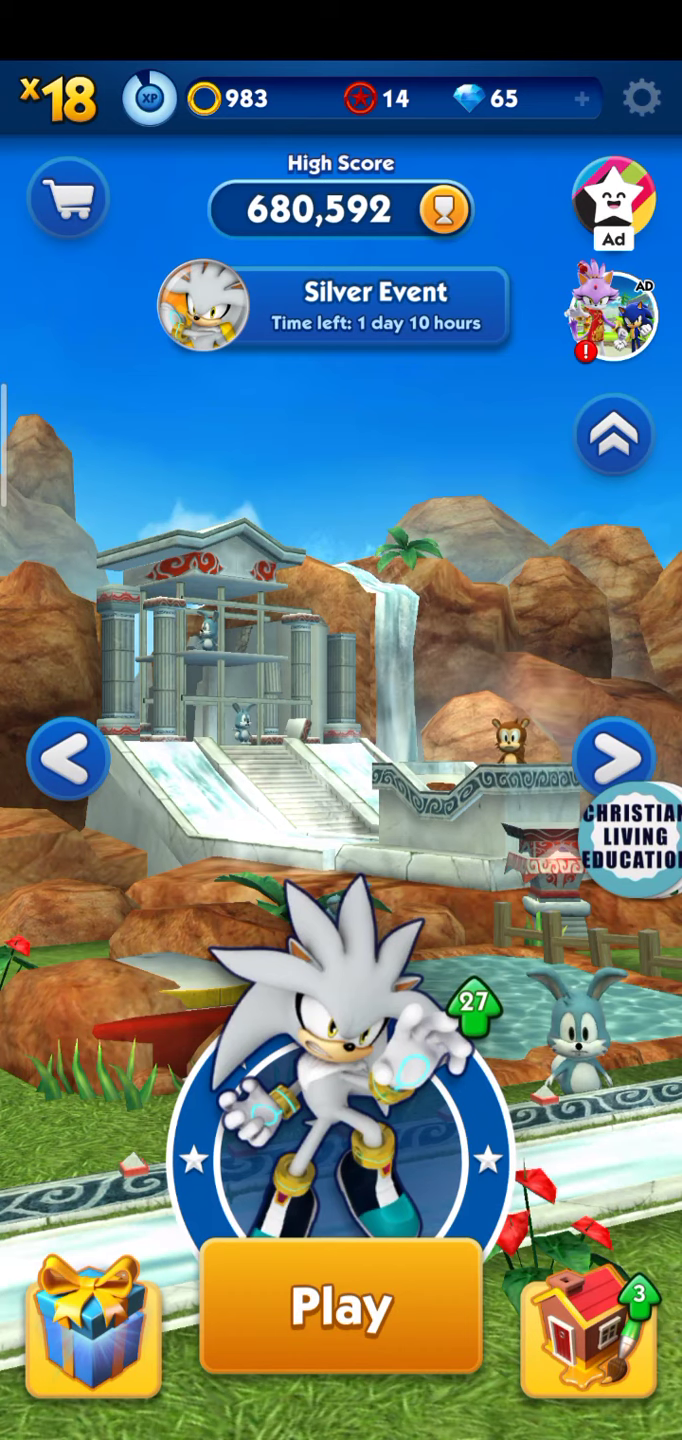
left_click(338, 1013)
left_click(636, 337)
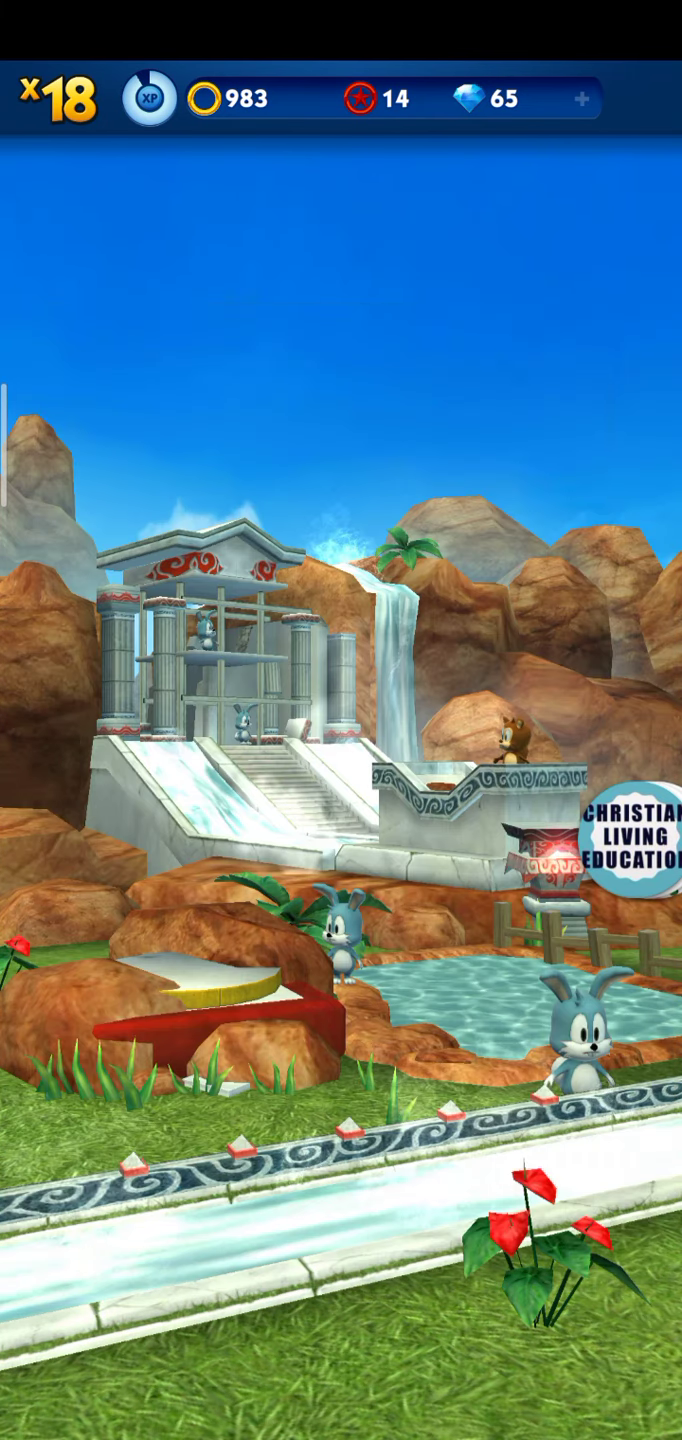
left_click(623, 308)
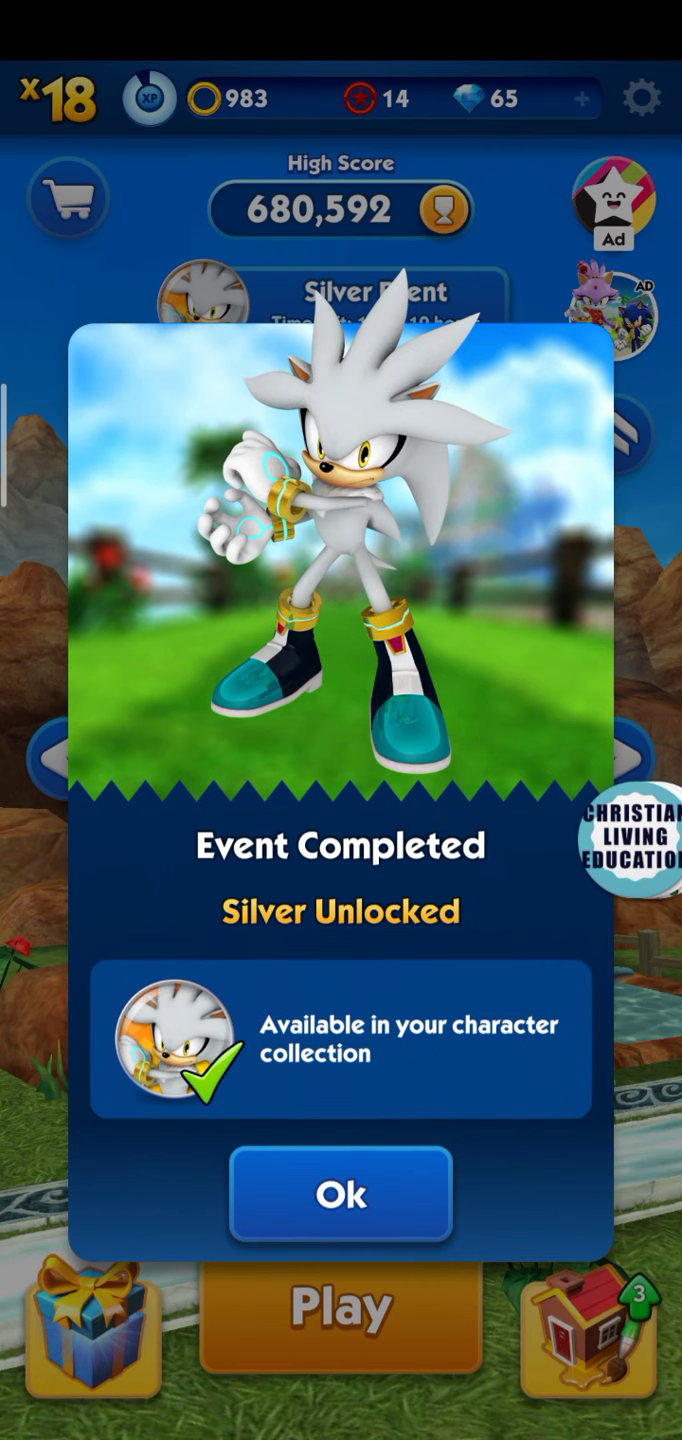
left_click(341, 1194)
- Spin the Prize Wheel, dismiss the You win! notice, and go back to the menu
left_click(616, 429)
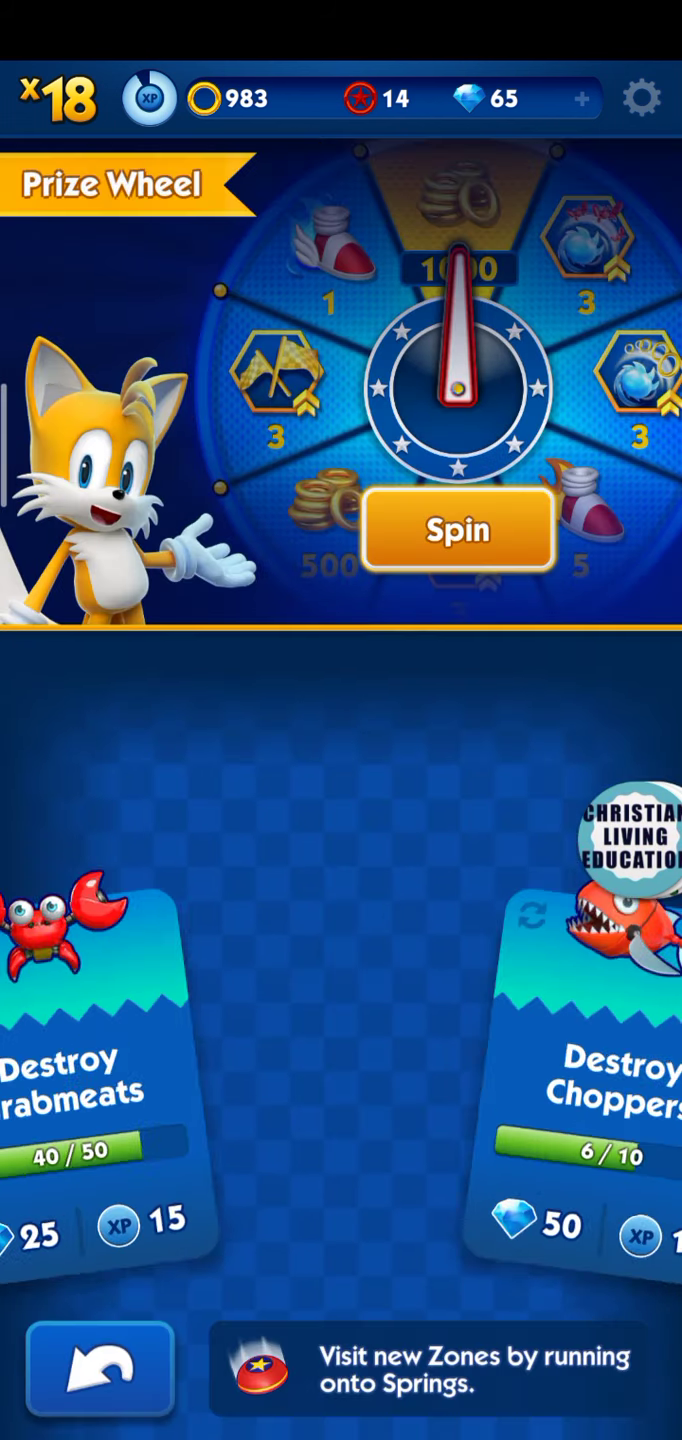
left_click(457, 529)
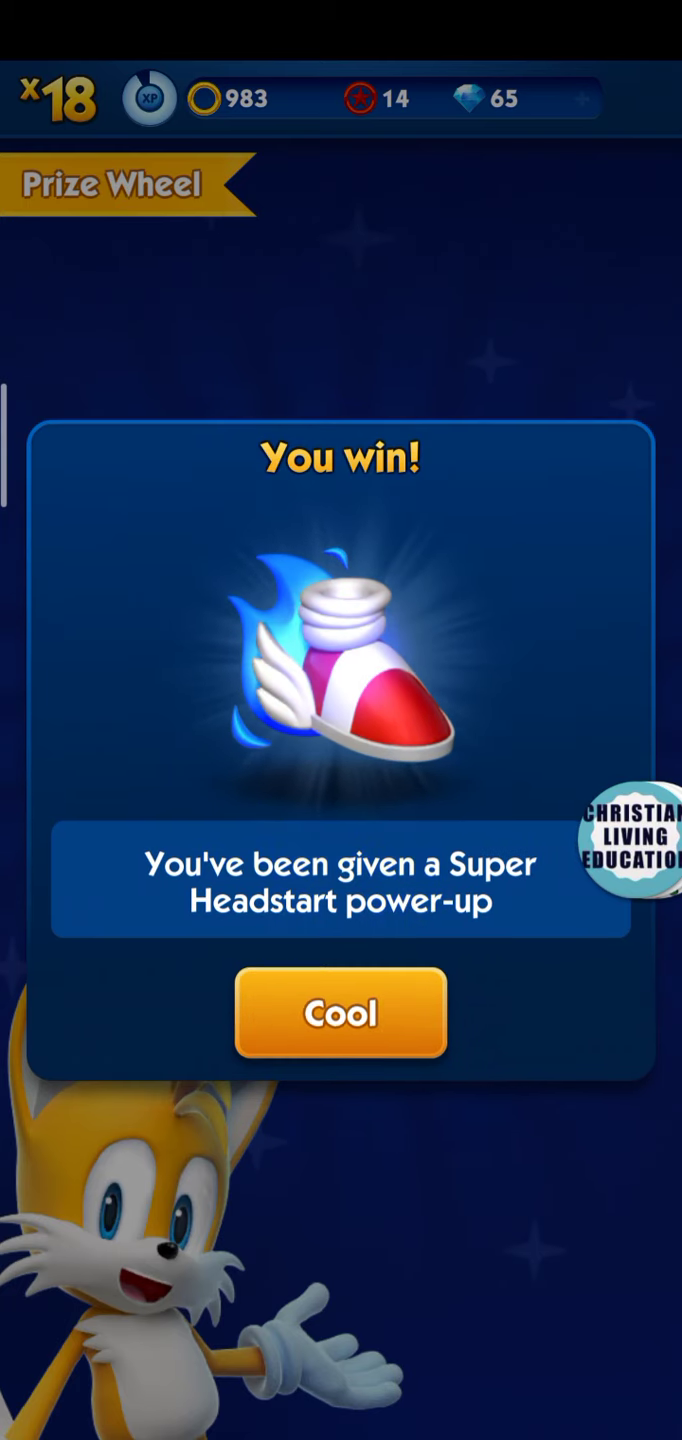
left_click(340, 1013)
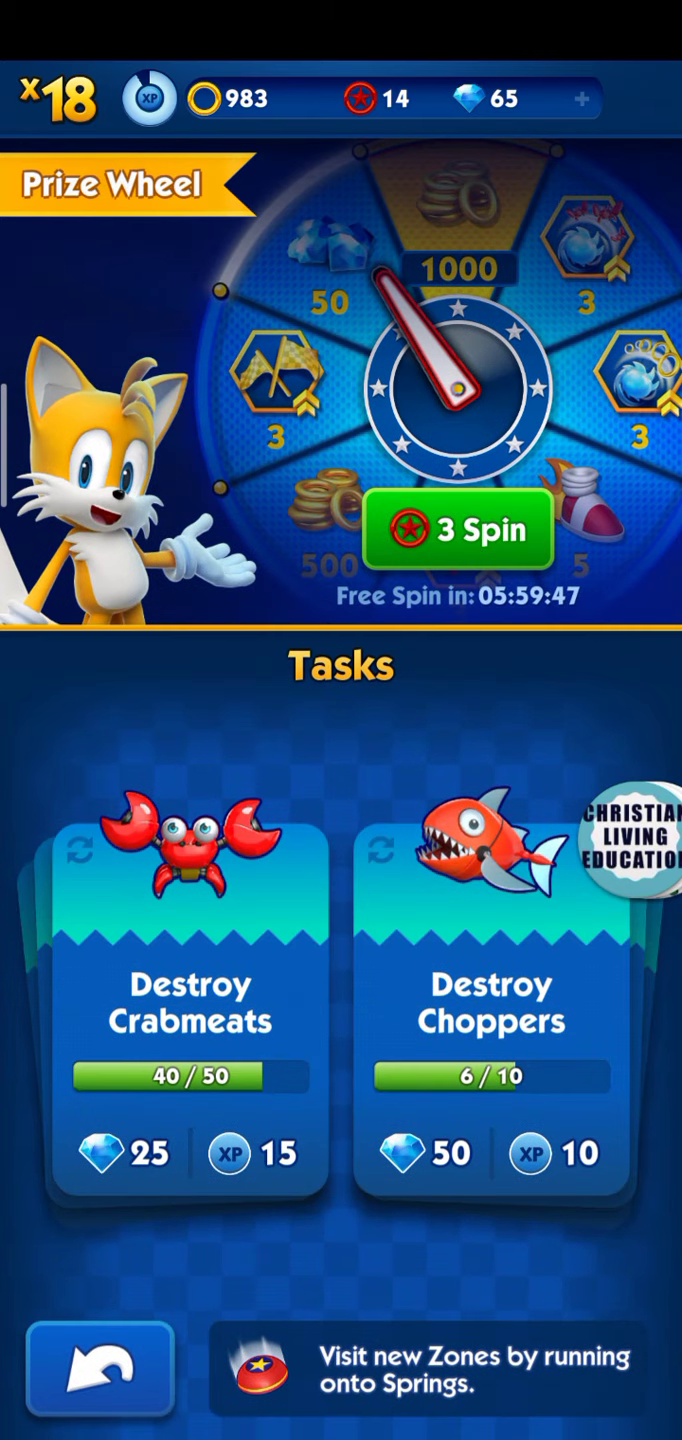
left_click(90, 1370)
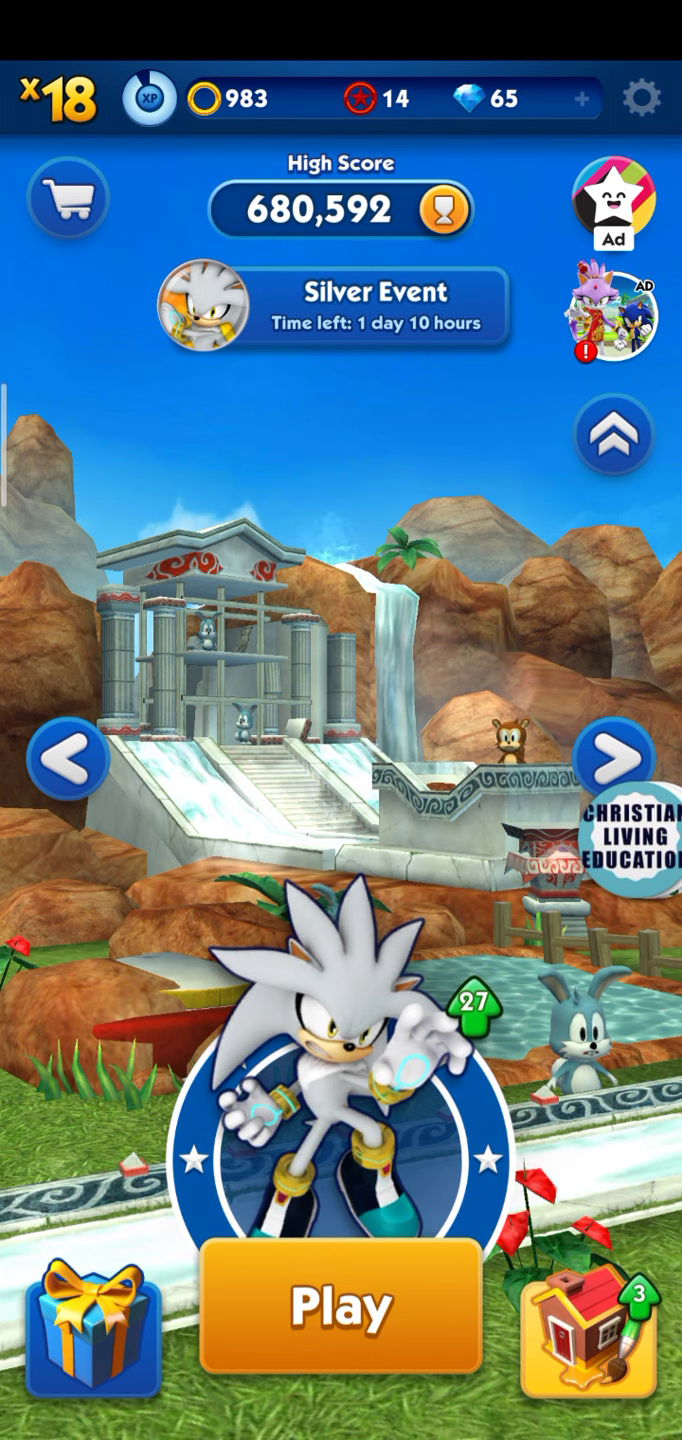
- Visit the village view, check Silver's upgrade details, then close them and start a Silver run
left_click(587, 1328)
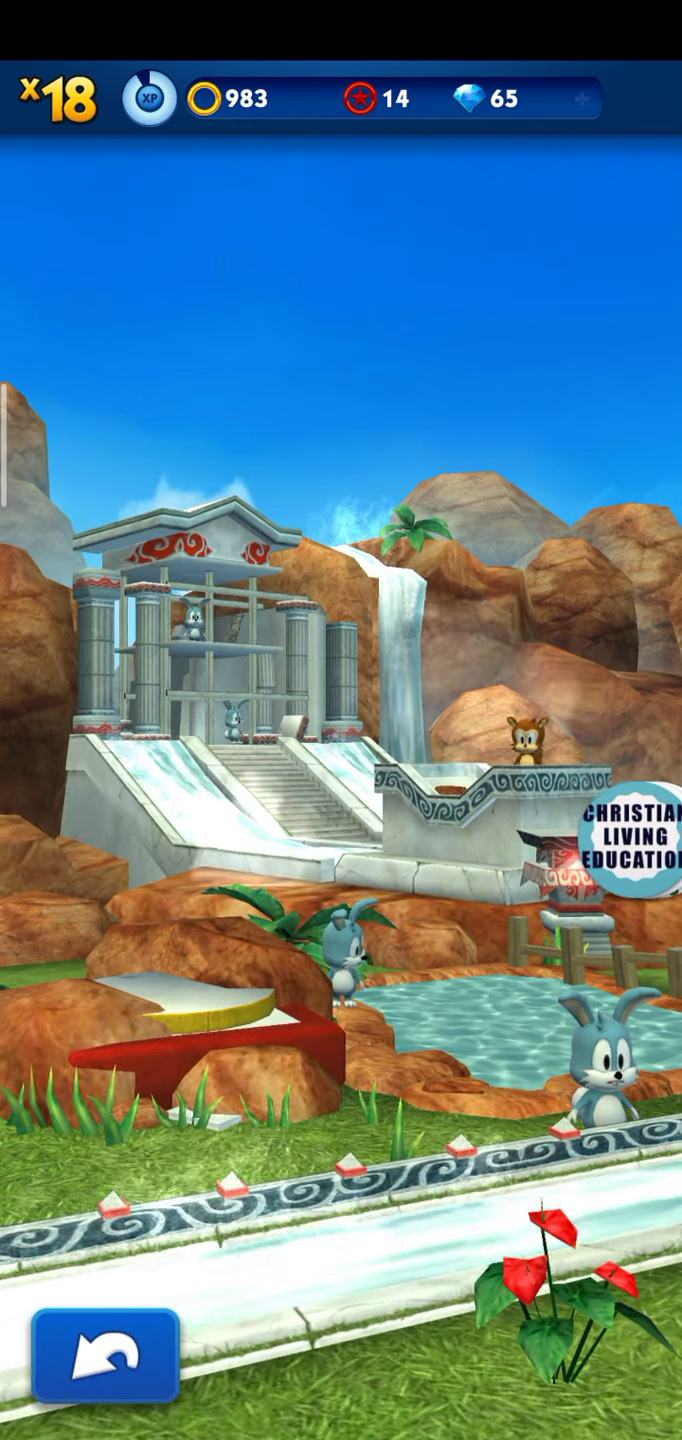
left_click(106, 1355)
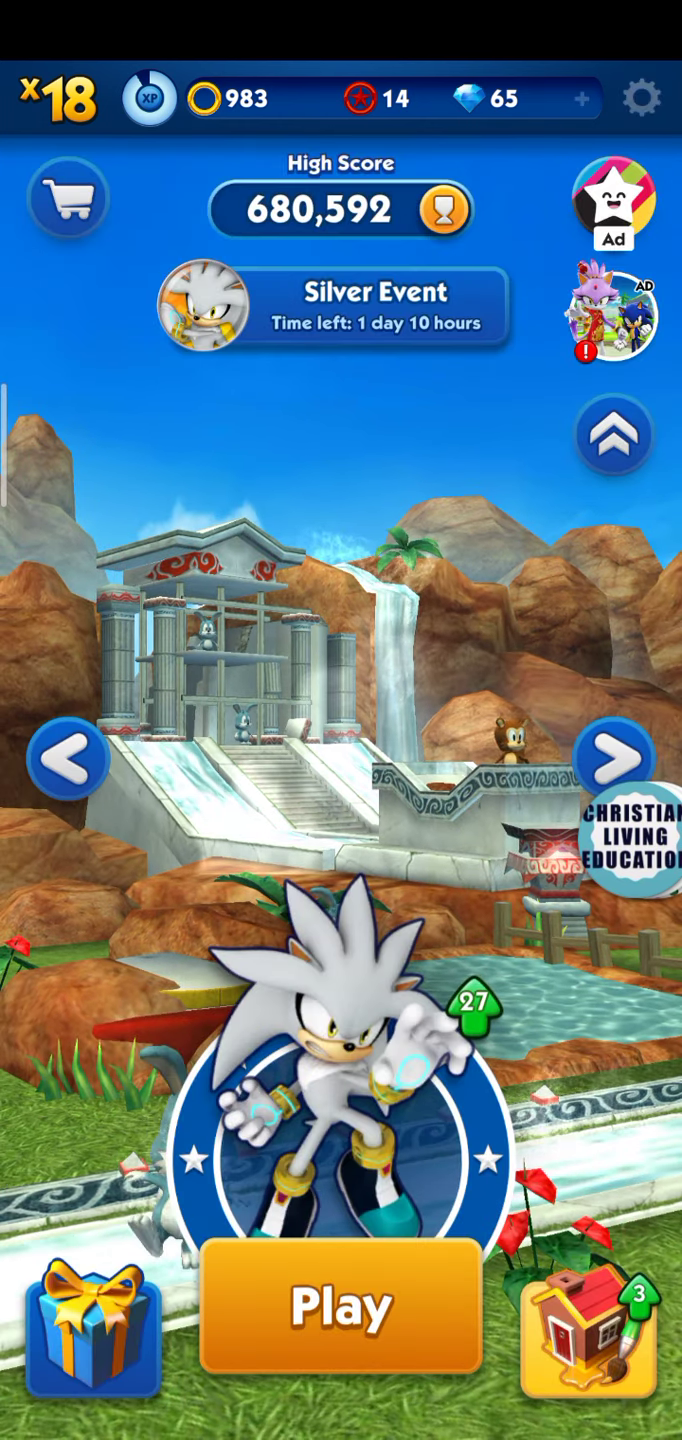
left_click(68, 759)
left_click(341, 997)
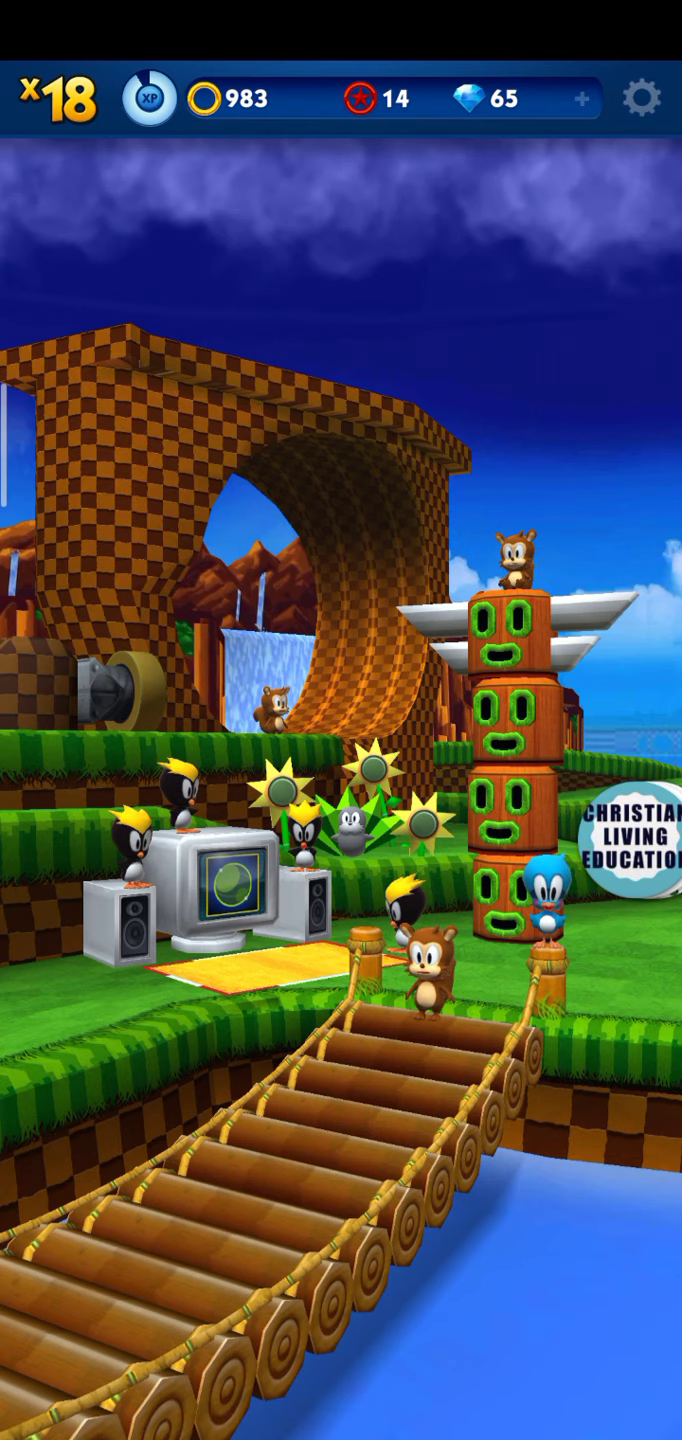
scroll(341, 1068, "down", 3)
scroll(340, 1069, "down", 2)
scroll(341, 1069, "up", 2)
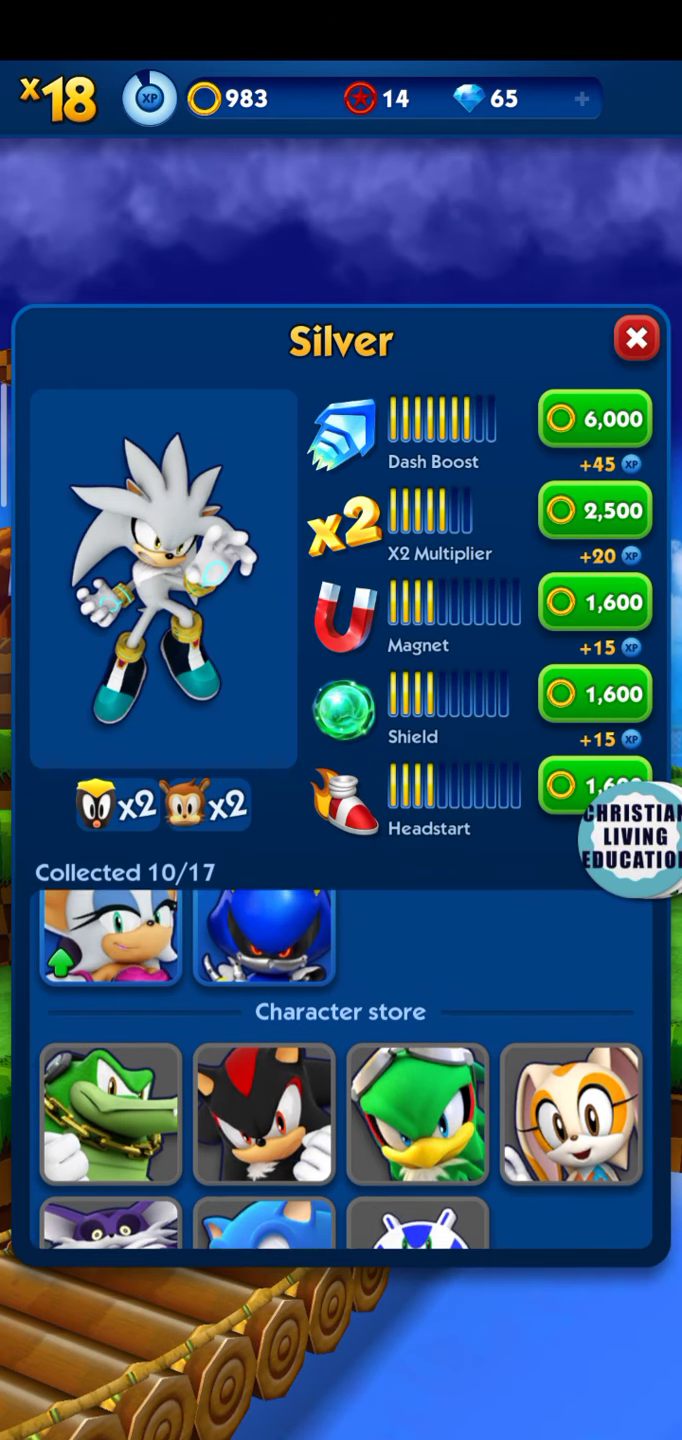
scroll(341, 1069, "up", 2)
scroll(341, 1069, "up", 1)
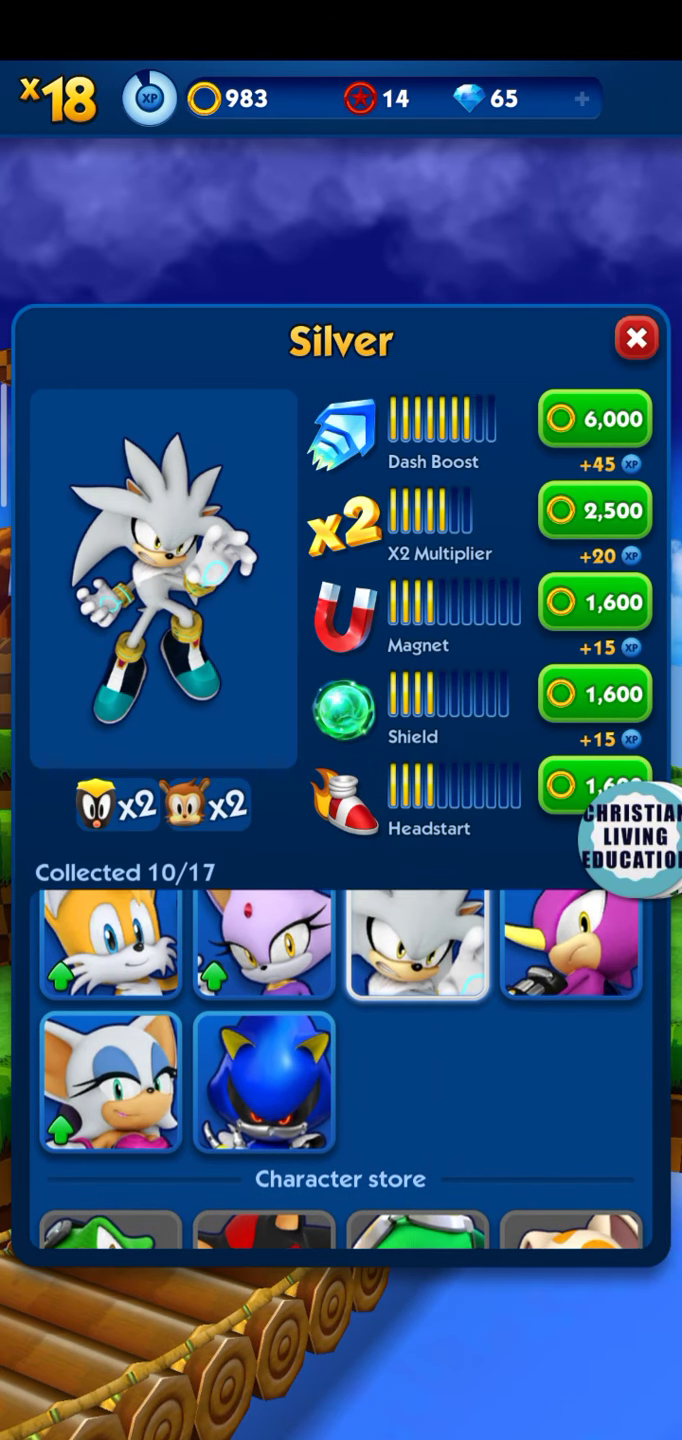
left_click(636, 338)
left_click(341, 1328)
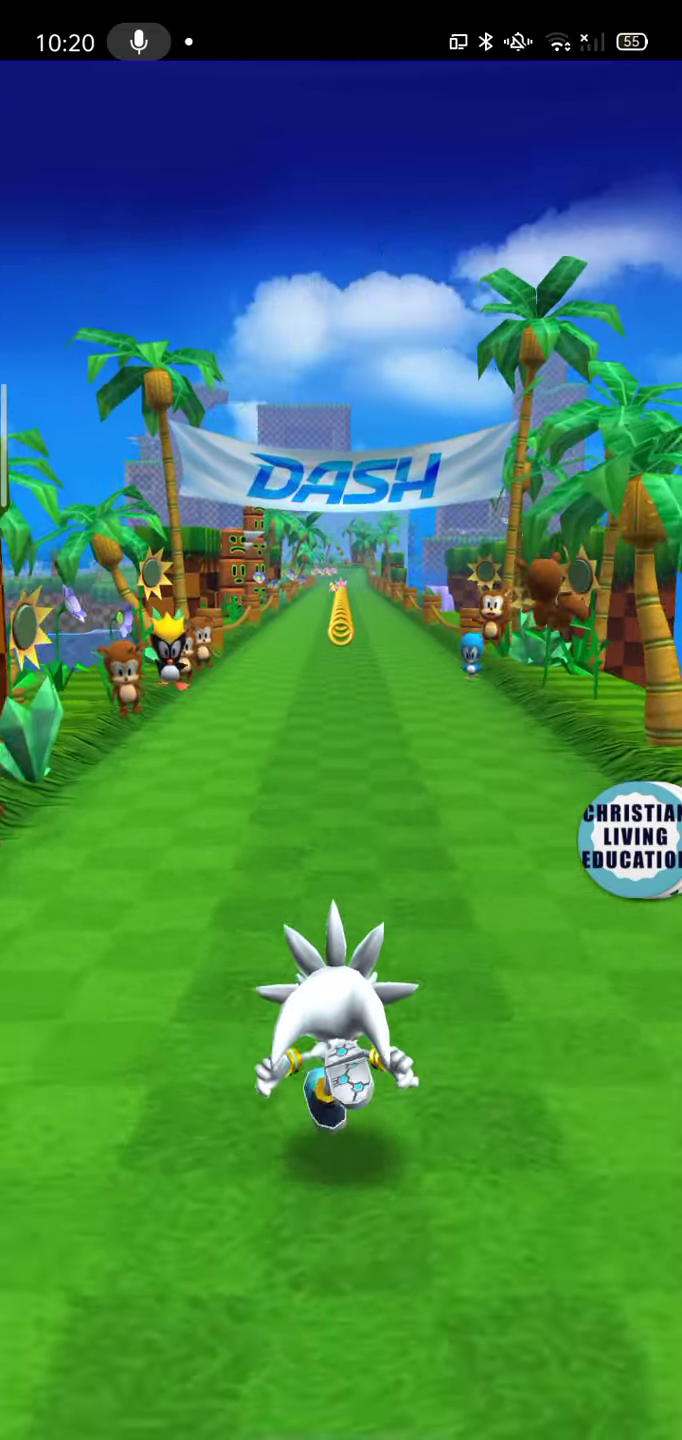